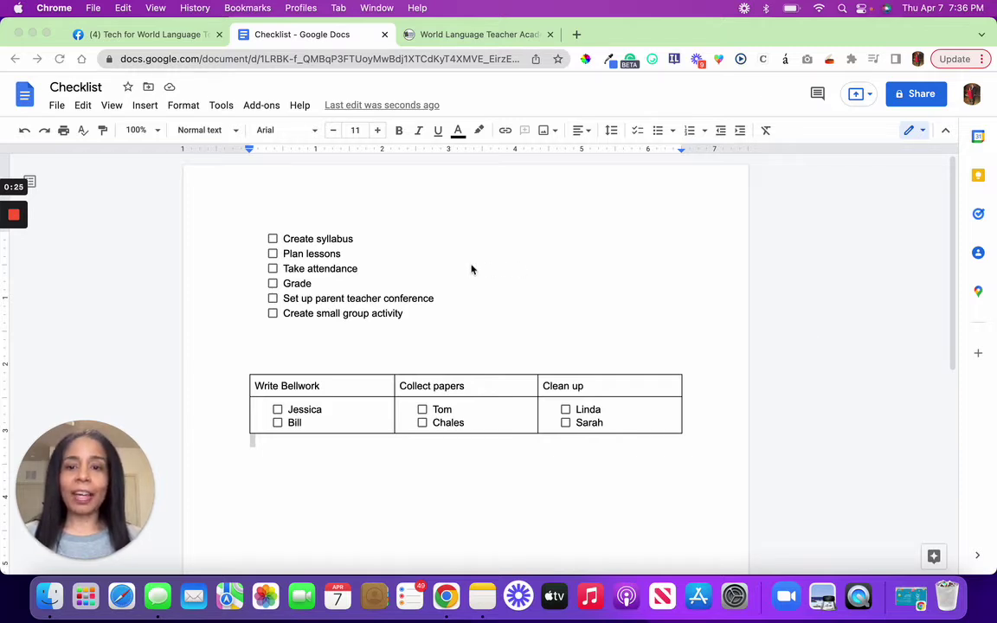
Tick the 'Create syllabus' checkbox so the item shows as done and struck through
{"action": "left_click", "coordinate": [268, 236]}
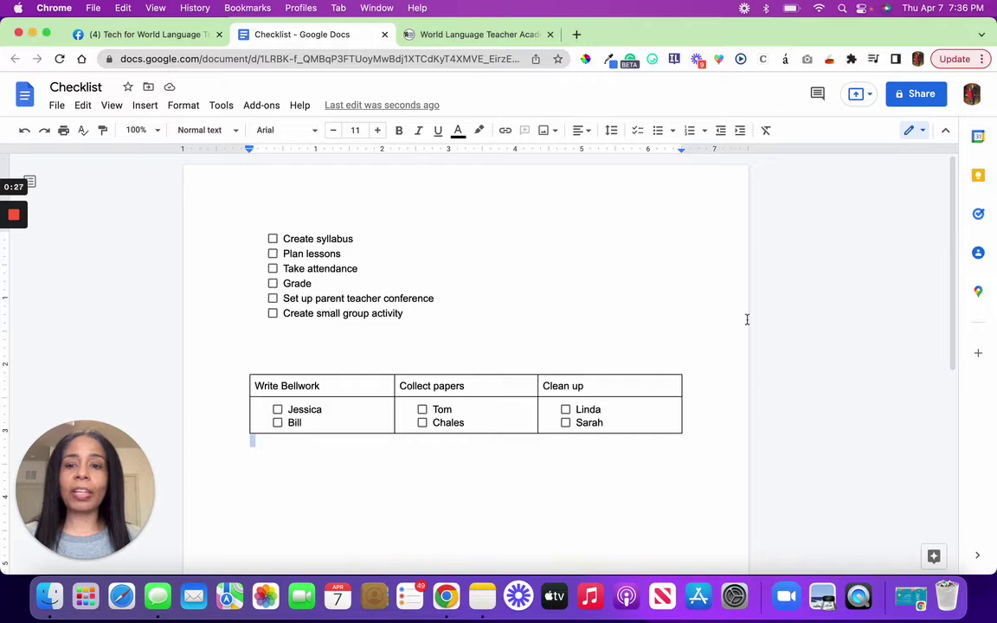
{"action": "left_click", "coordinate": [273, 238]}
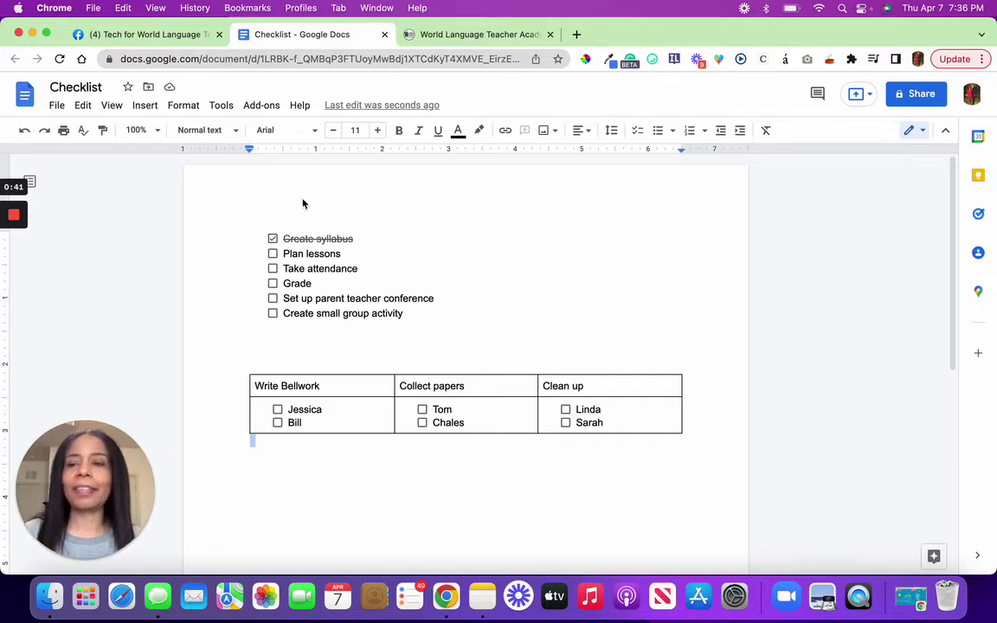
Create a new blank document and turn its first line into a checklist
{"action": "left_click", "coordinate": [56, 106]}
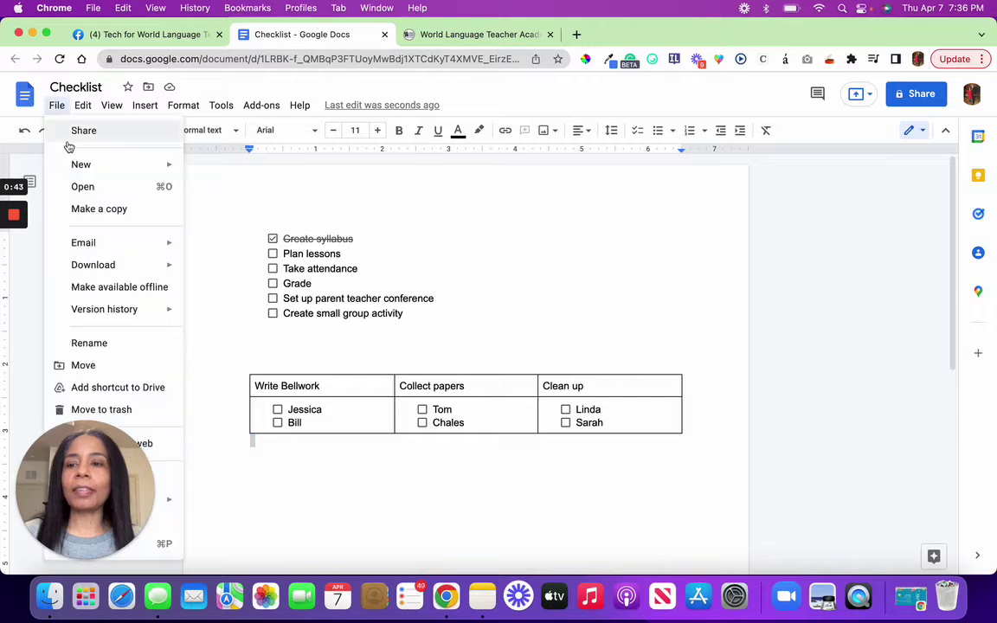
{"action": "mouse_move", "coordinate": [89, 166]}
{"action": "left_click", "coordinate": [222, 173]}
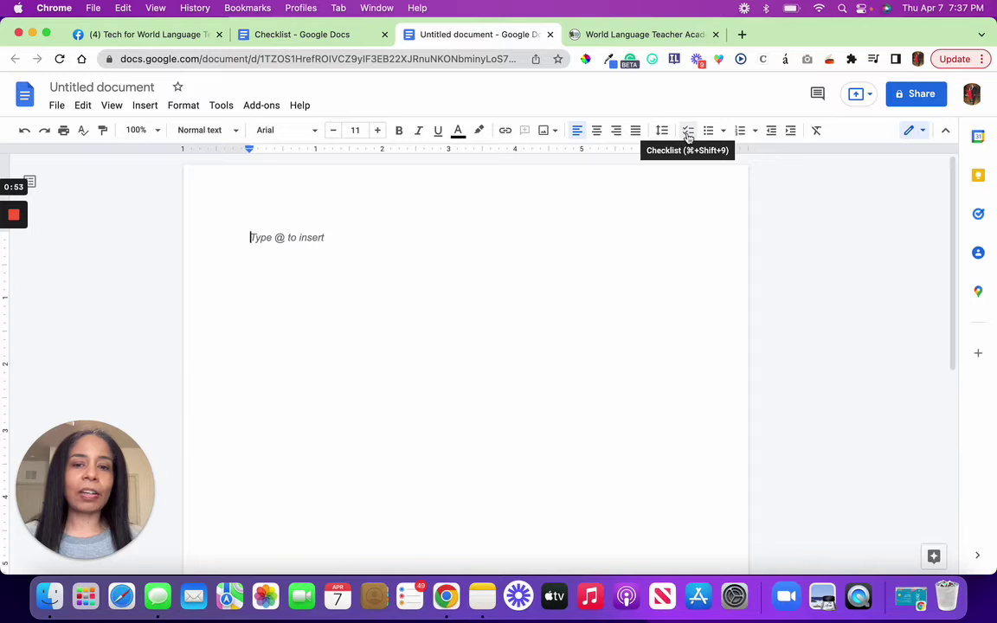
{"action": "left_click", "coordinate": [688, 135]}
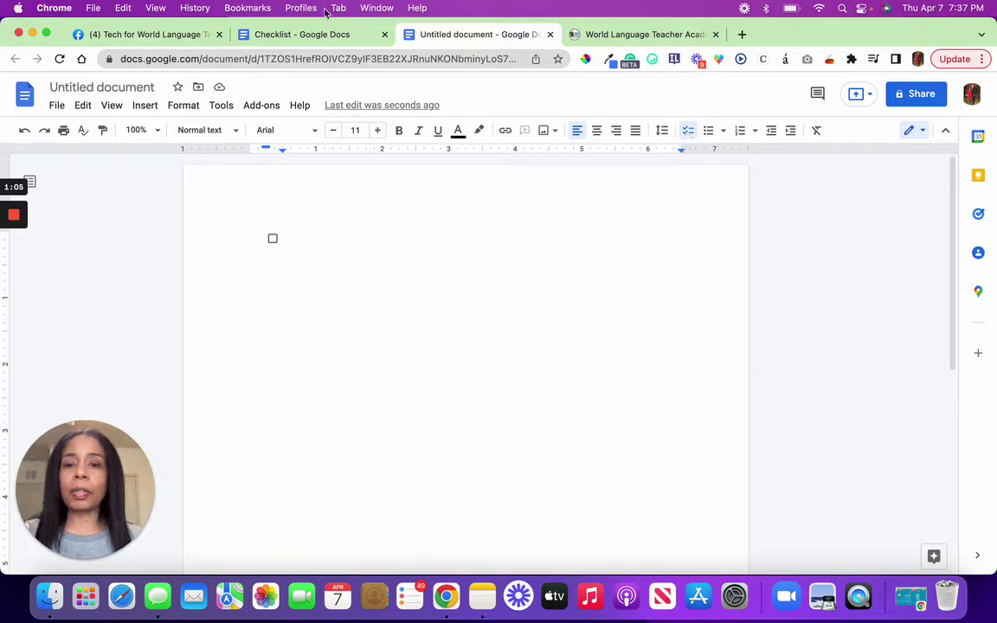
Enter the checklist items Take attendance, Grade and Create your small group
{"action": "left_click", "coordinate": [301, 36]}
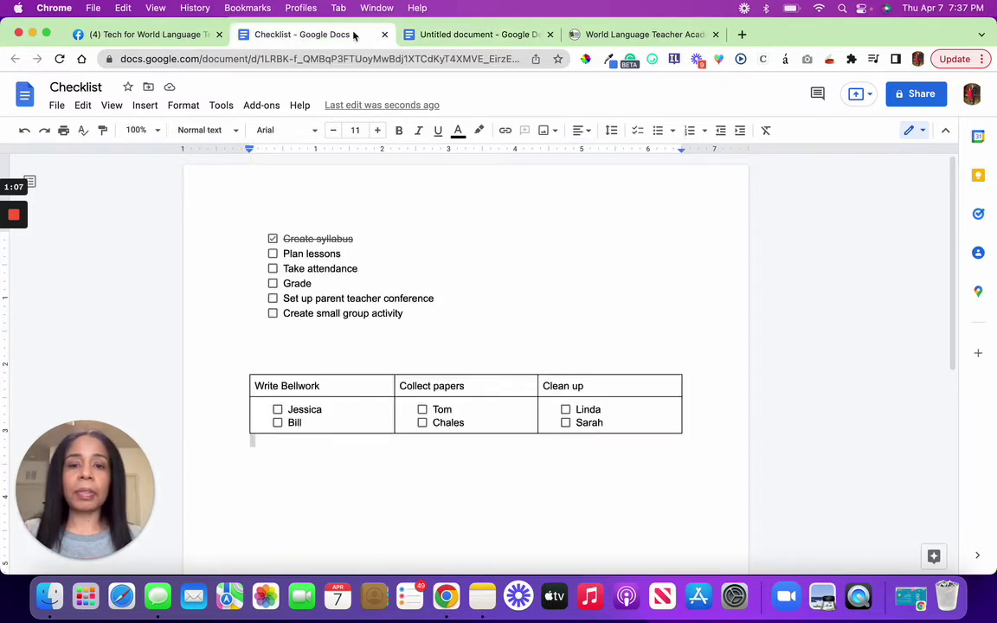
{"action": "left_click", "coordinate": [398, 38]}
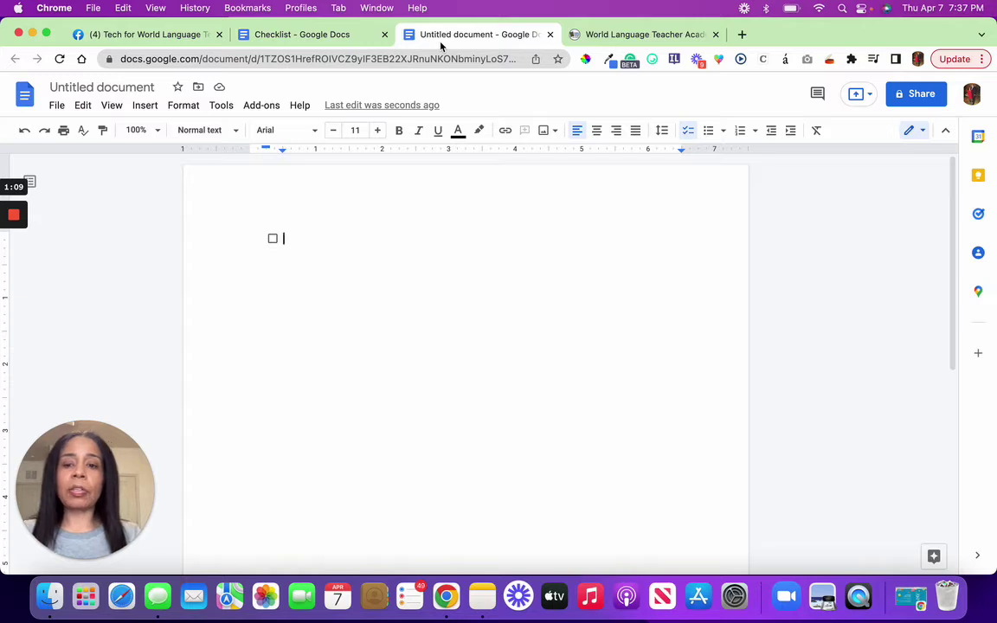
{"action": "type", "text": "Take attendance"}
{"action": "key", "text": "Return"}
{"action": "type", "text": "Grade"}
{"action": "key", "text": "Return"}
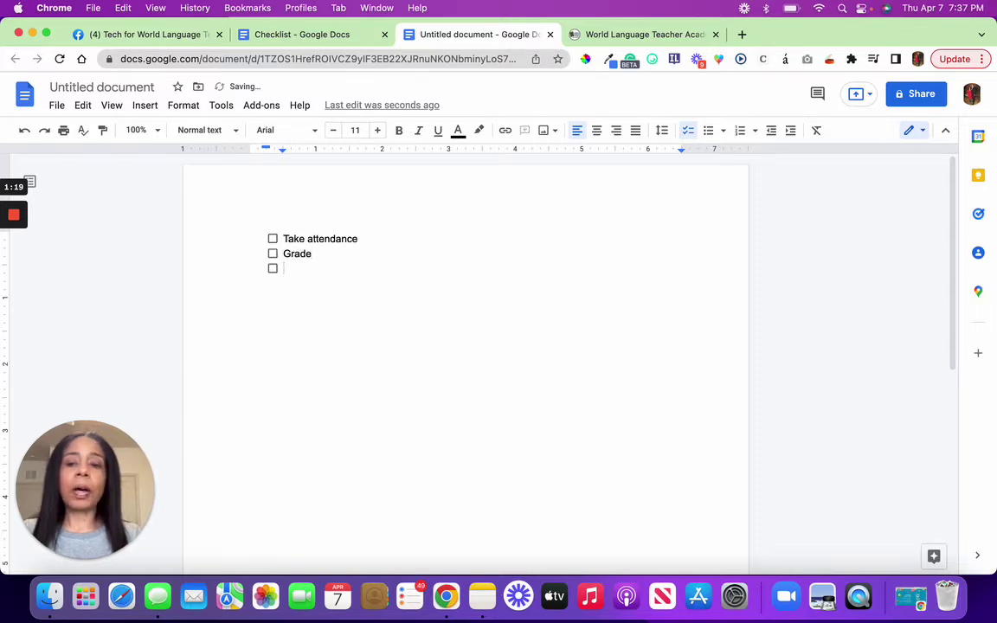
{"action": "type", "text": "Create your"}
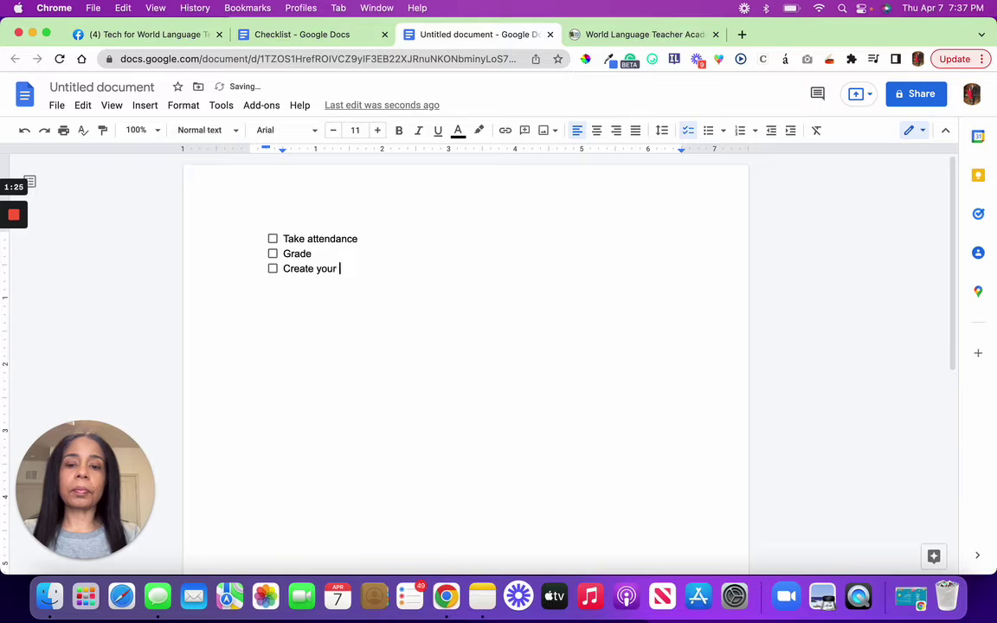
{"action": "type", "text": " small g"}
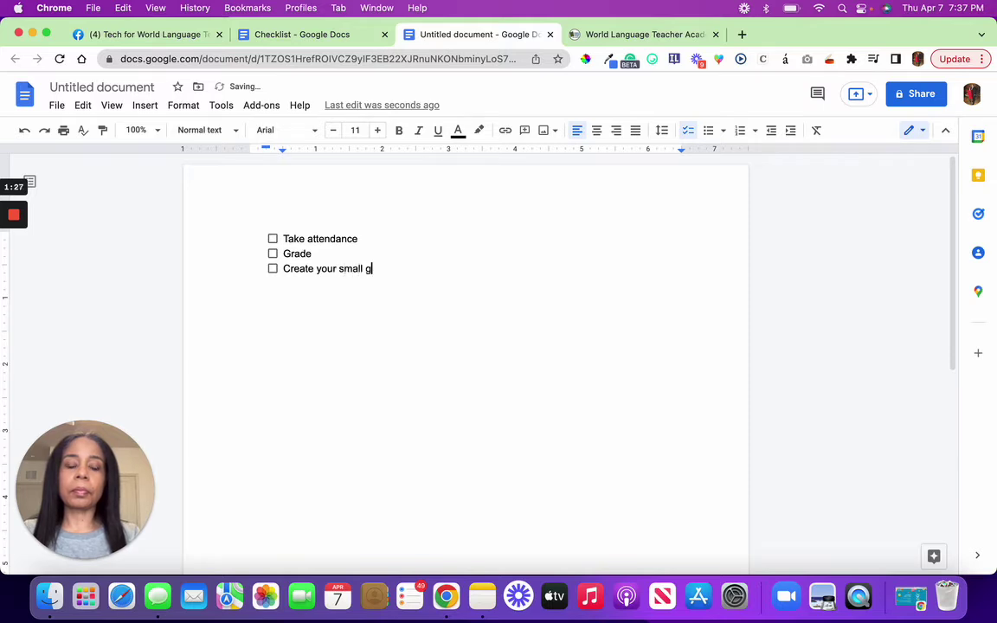
{"action": "type", "text": "roup"}
{"action": "key", "text": "Return"}
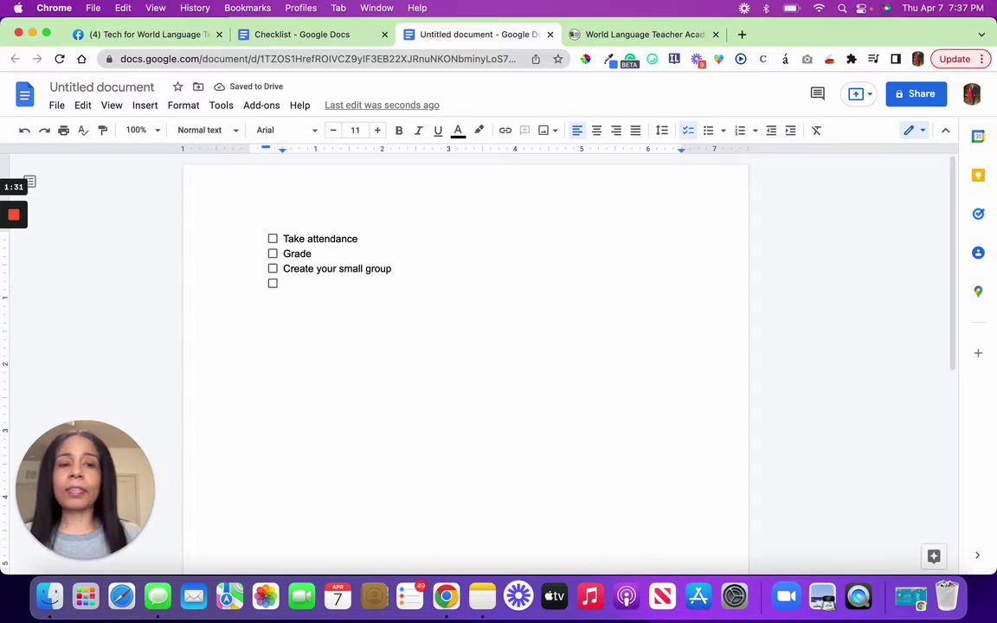
Tick off Take attendance, then return to the Checklist document
{"action": "left_click", "coordinate": [273, 239]}
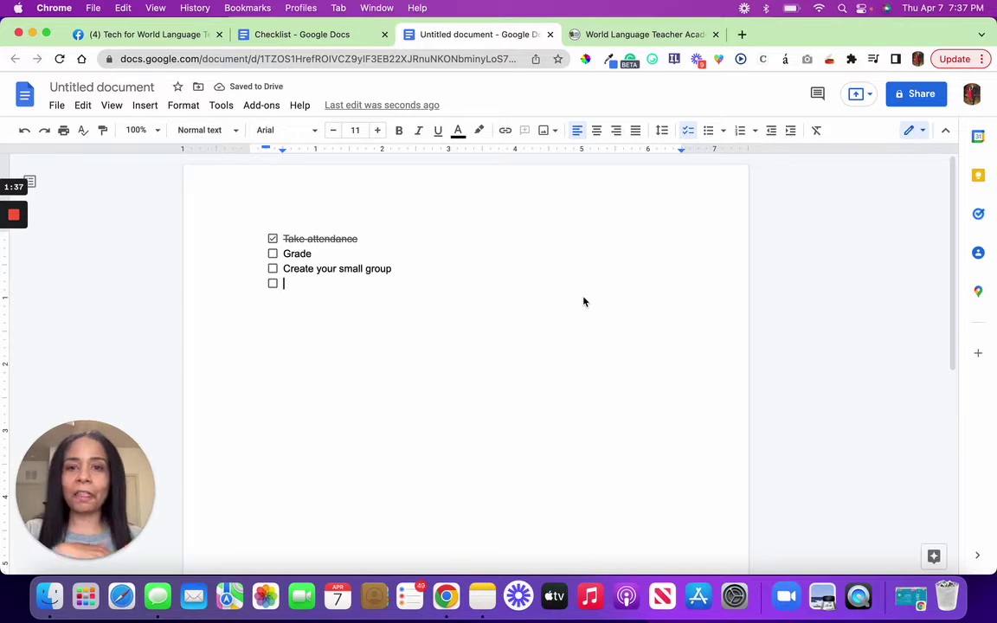
{"action": "left_click", "coordinate": [316, 39]}
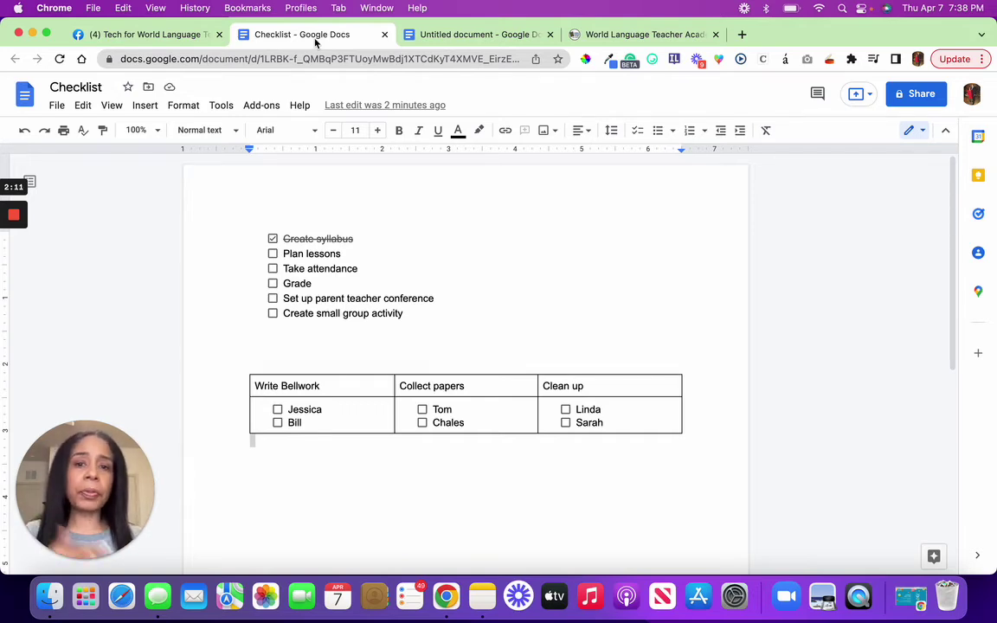
Below the new checklist, insert a 3 x 2 table
{"action": "left_click", "coordinate": [452, 37]}
{"action": "key", "text": "Return"}
{"action": "key", "text": "Return"}
{"action": "key", "text": "Return"}
{"action": "key", "text": "Return"}
{"action": "key", "text": "Return"}
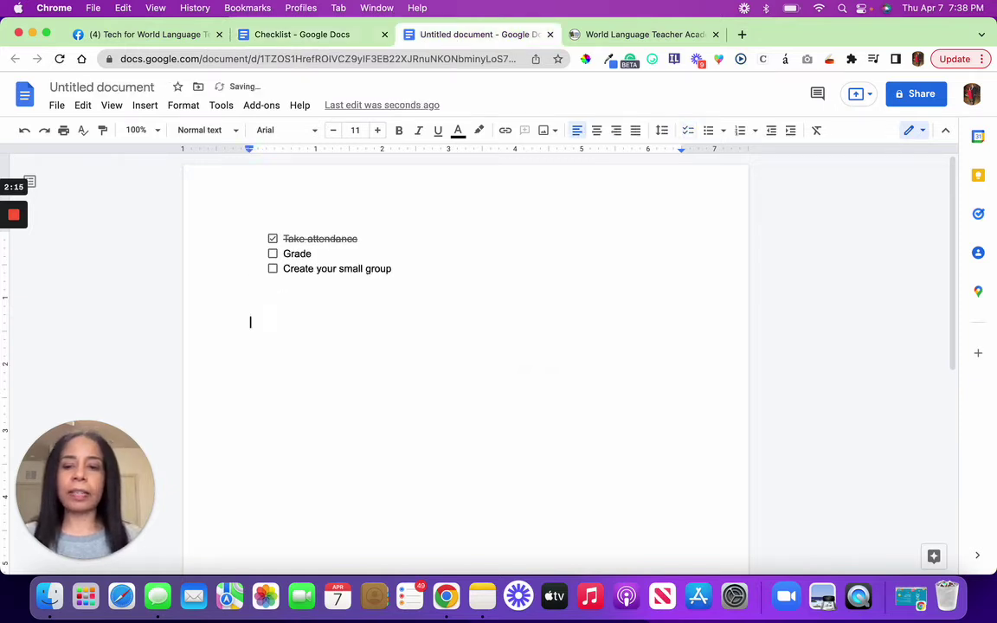
{"action": "left_click", "coordinate": [144, 111]}
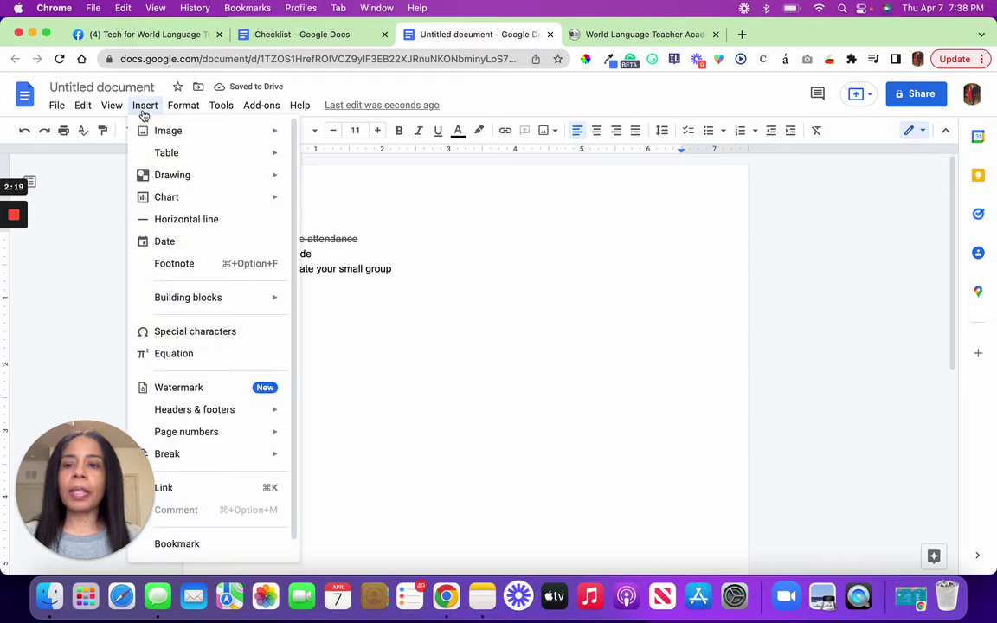
{"action": "mouse_move", "coordinate": [183, 159]}
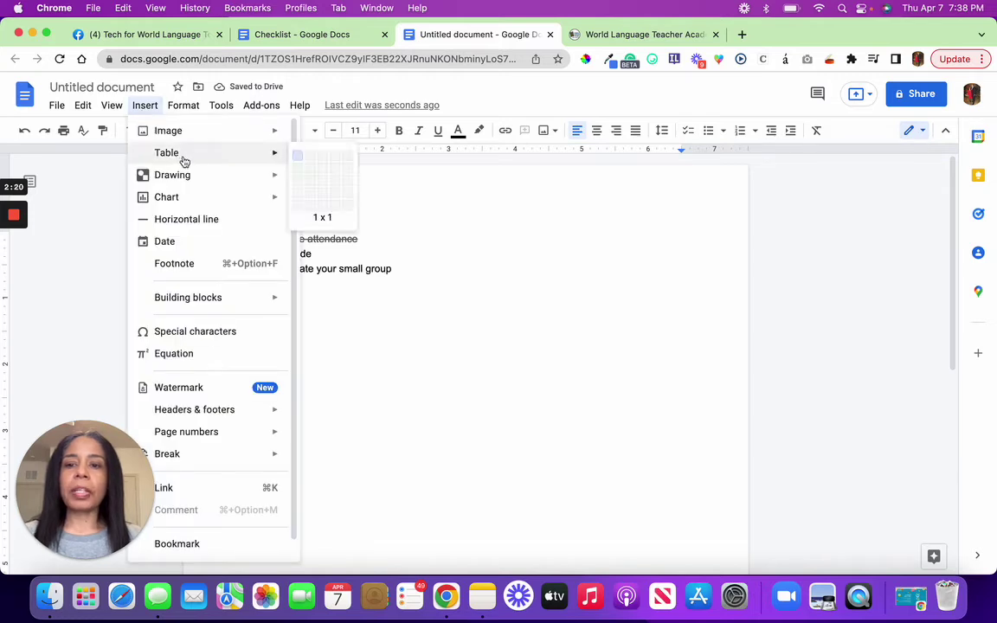
{"action": "left_click", "coordinate": [323, 171]}
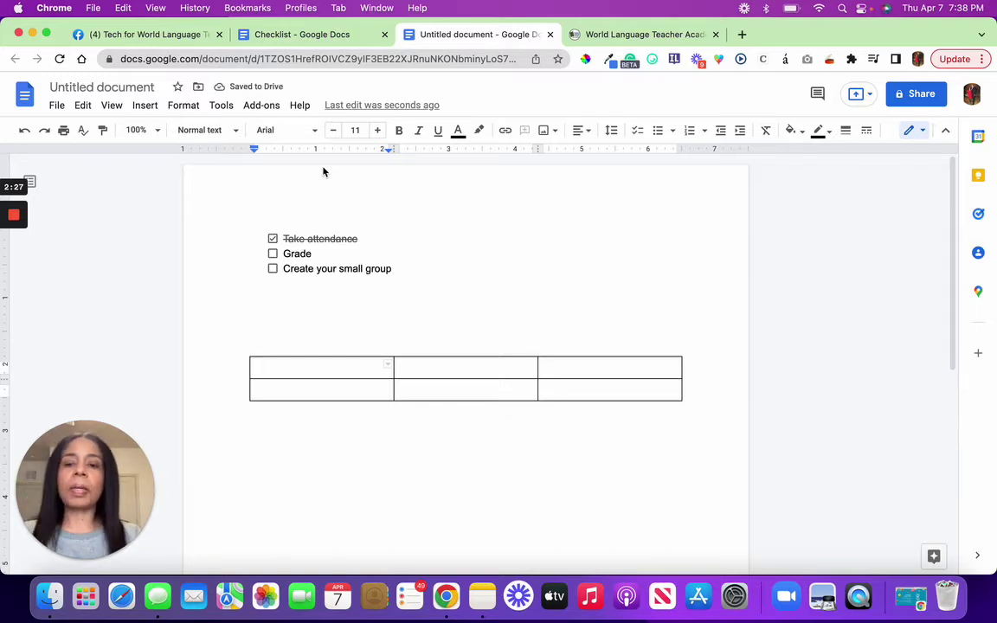
Fill the table's first row with Collect papers, Clean up and Write bellwork
{"action": "type", "text": "Coo"}
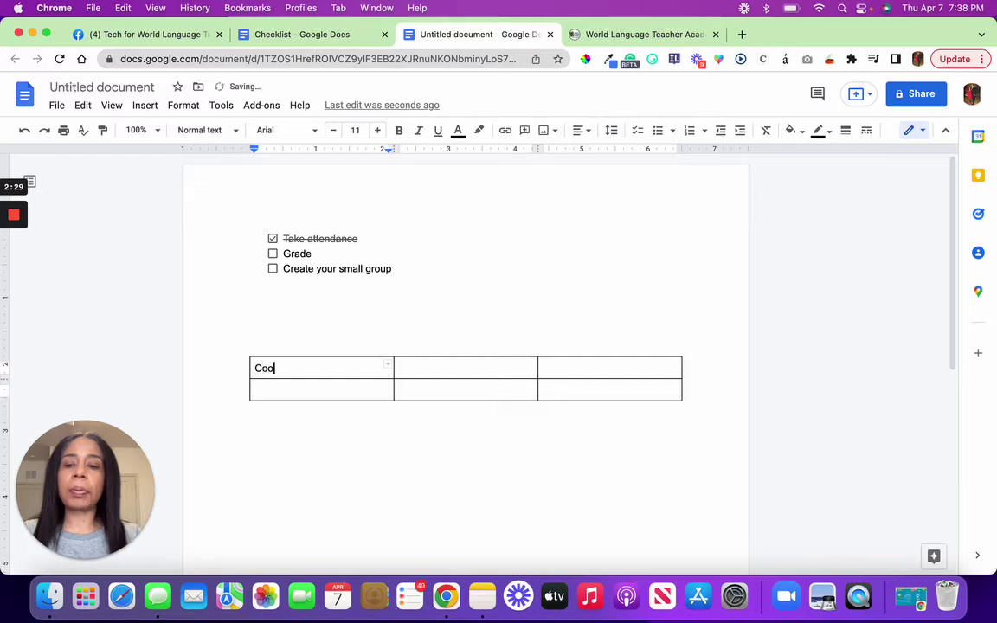
{"action": "key", "text": "BackSpace"}
{"action": "type", "text": "llect p"}
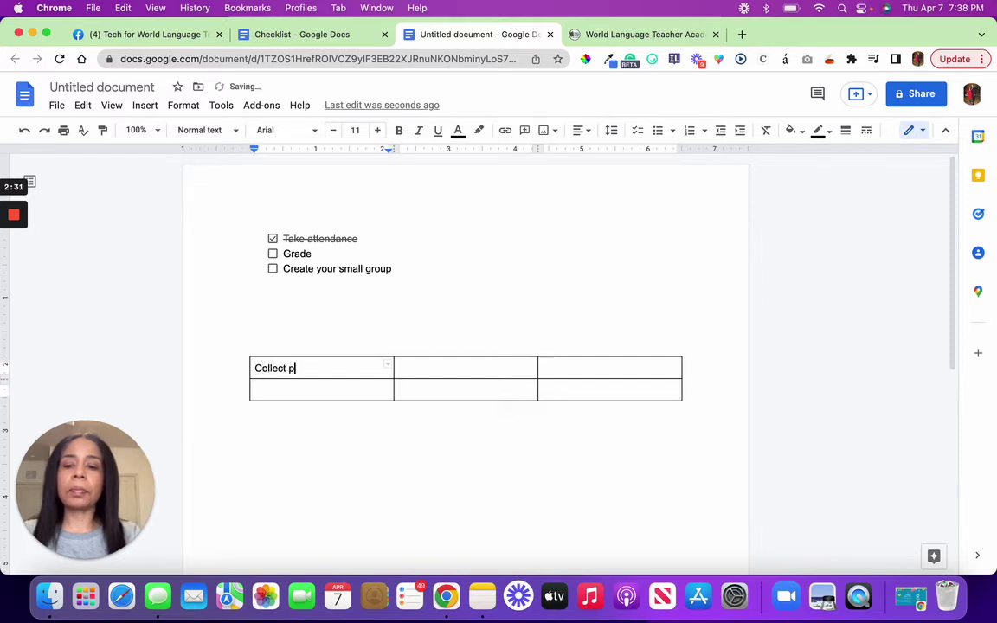
{"action": "type", "text": "apers"}
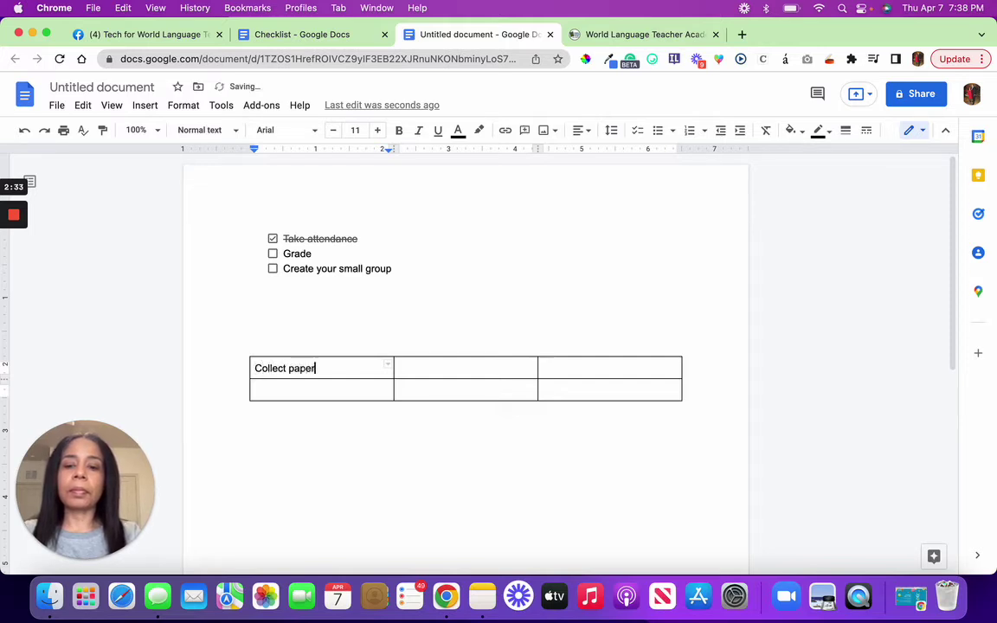
{"action": "key", "text": "Tab"}
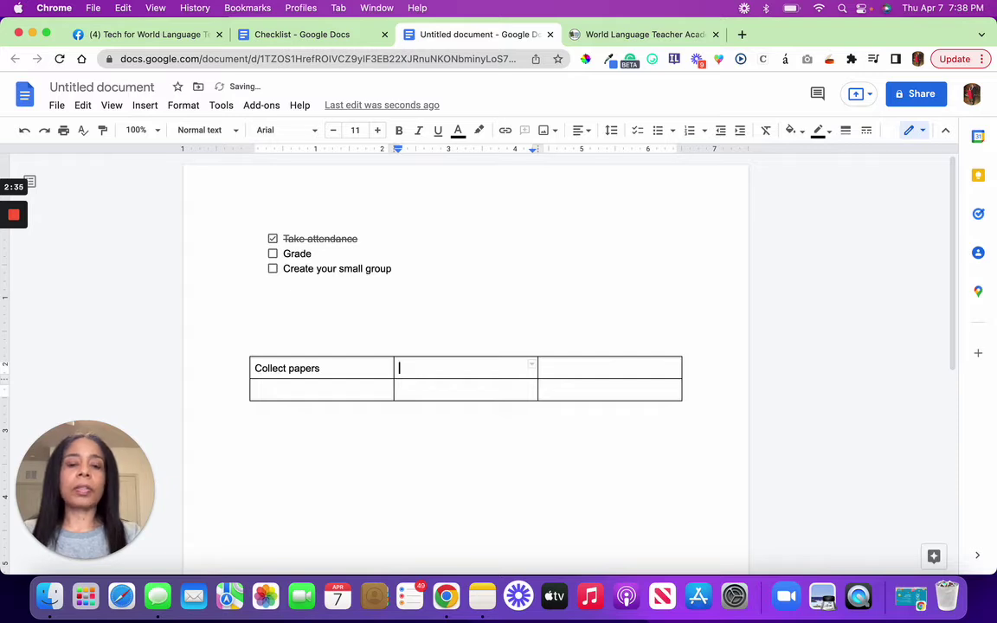
{"action": "type", "text": "Clean up"}
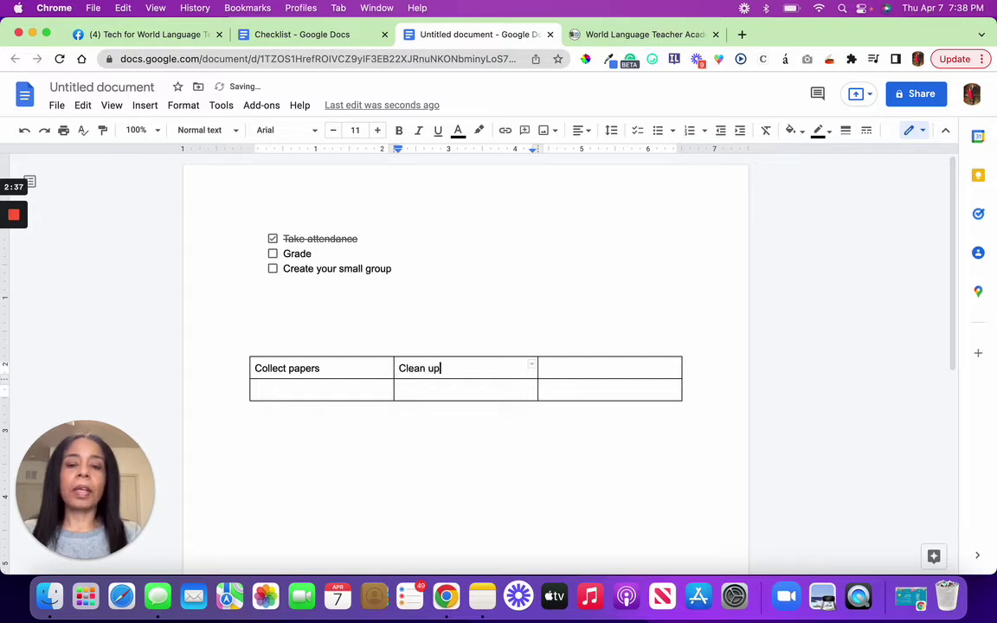
{"action": "key", "text": "Tab"}
{"action": "type", "text": "Write"}
{"action": "type", "text": " bell"}
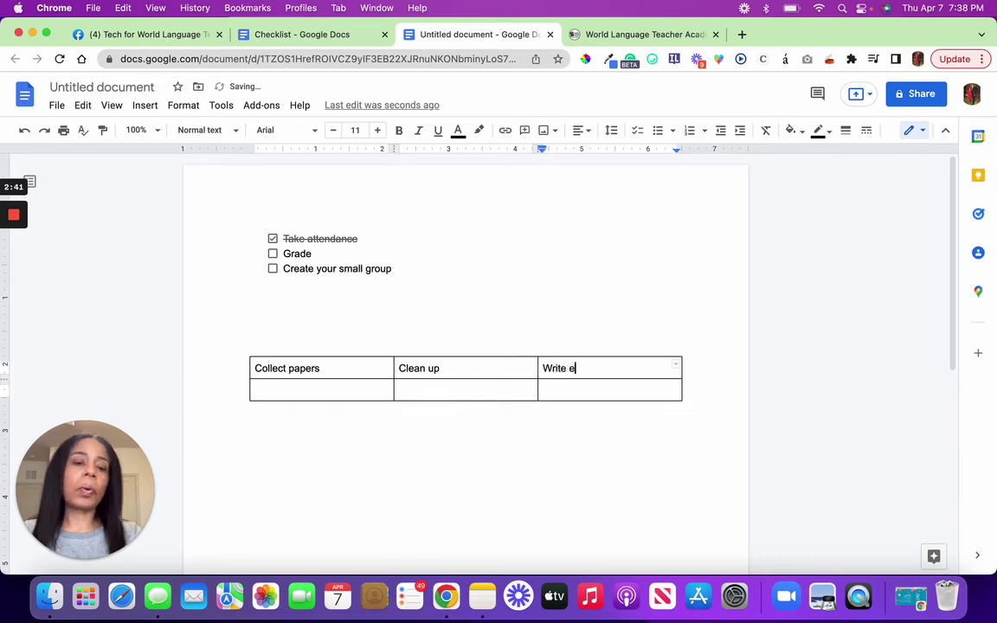
{"action": "type", "text": "work"}
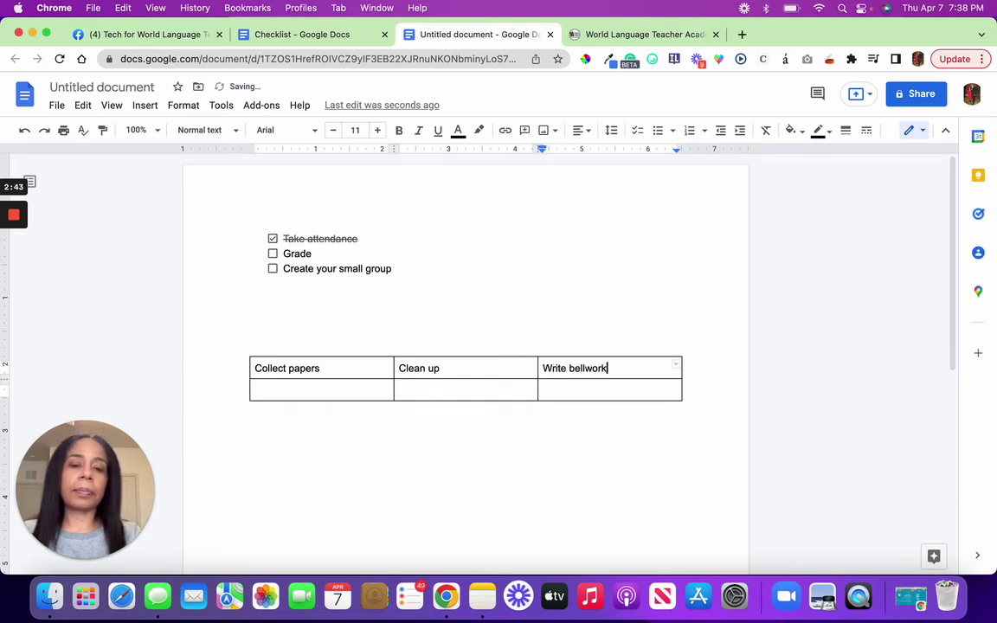
Add a checklist of Jane and John in the cell under Collect papers
{"action": "left_click", "coordinate": [312, 394]}
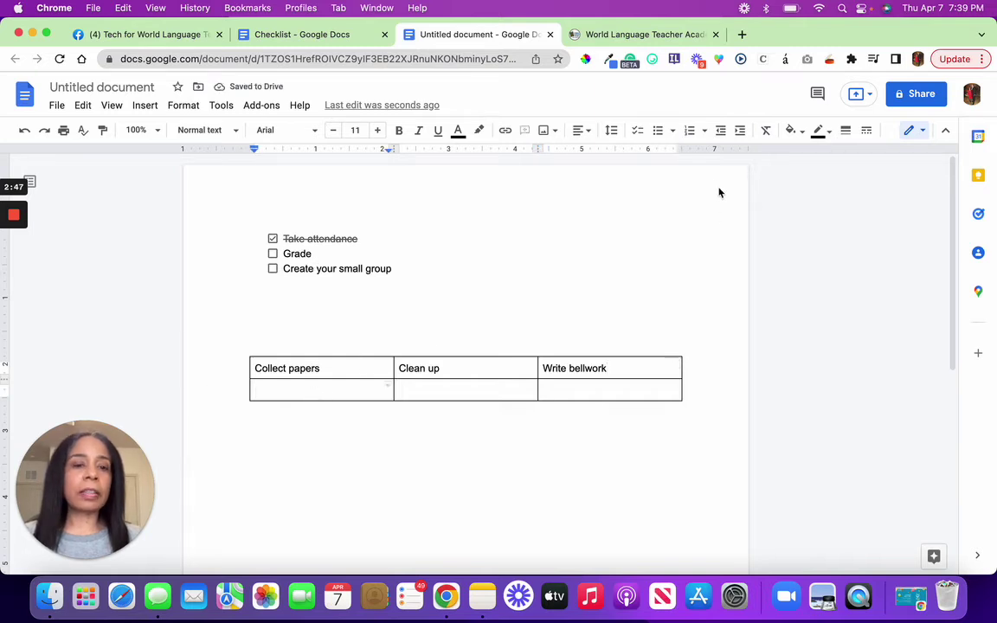
{"action": "left_click", "coordinate": [638, 131]}
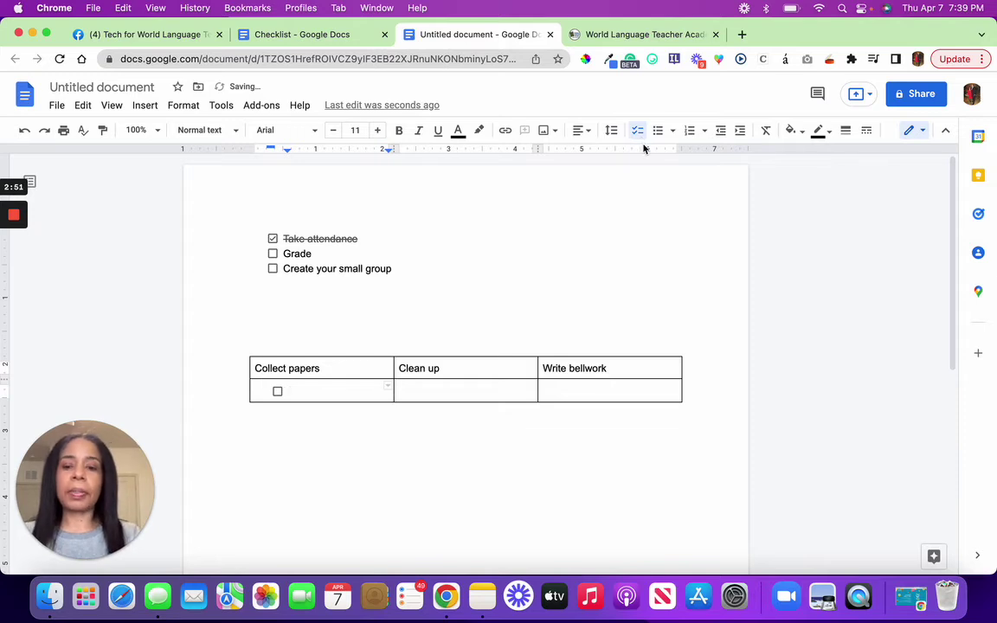
{"action": "type", "text": "Jane"}
{"action": "key", "text": "Return"}
{"action": "type", "text": "John"}
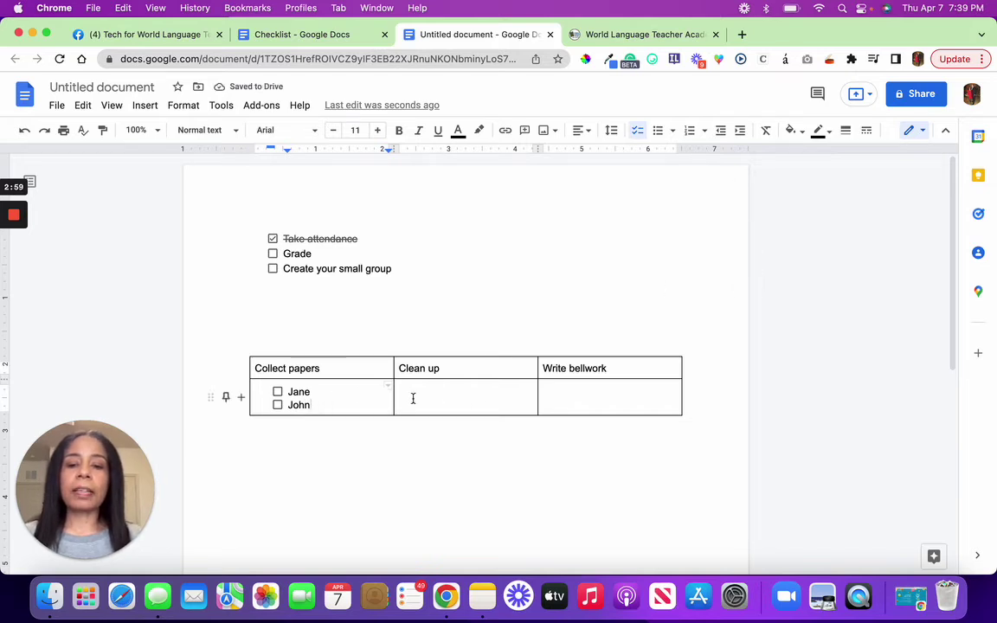
Add a checklist of Jenny and Billy in the cell under Clean up
{"action": "left_click", "coordinate": [458, 391]}
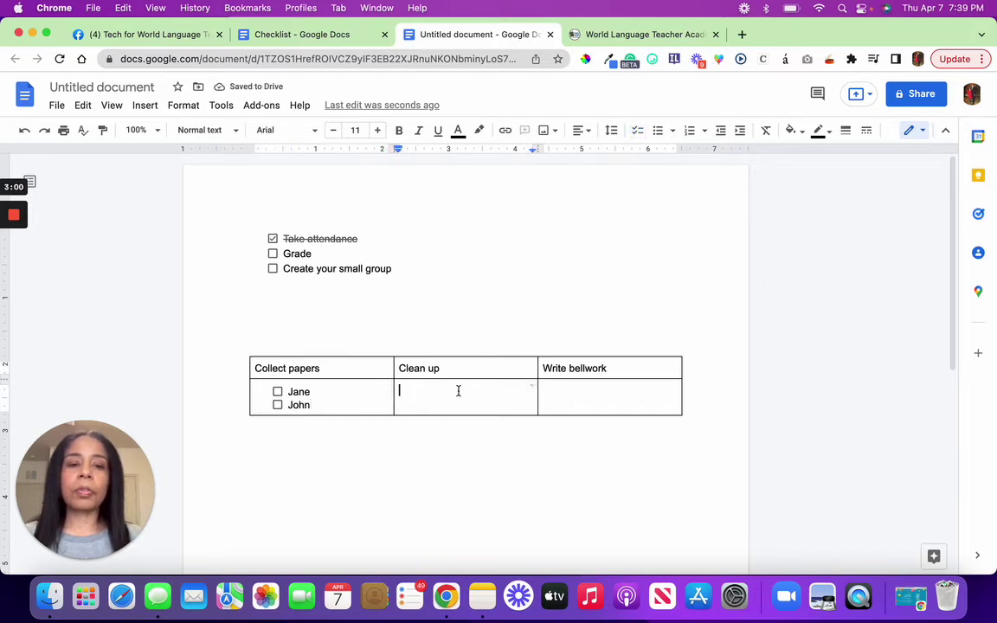
{"action": "left_click", "coordinate": [639, 131]}
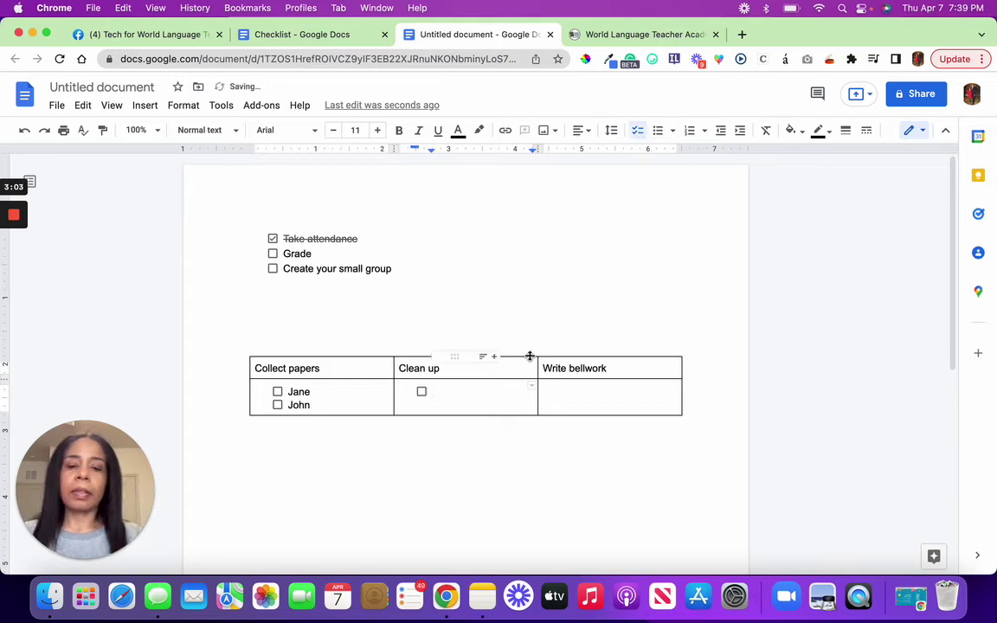
{"action": "type", "text": "Jenny"}
{"action": "key", "text": "Return"}
{"action": "type", "text": "Billy"}
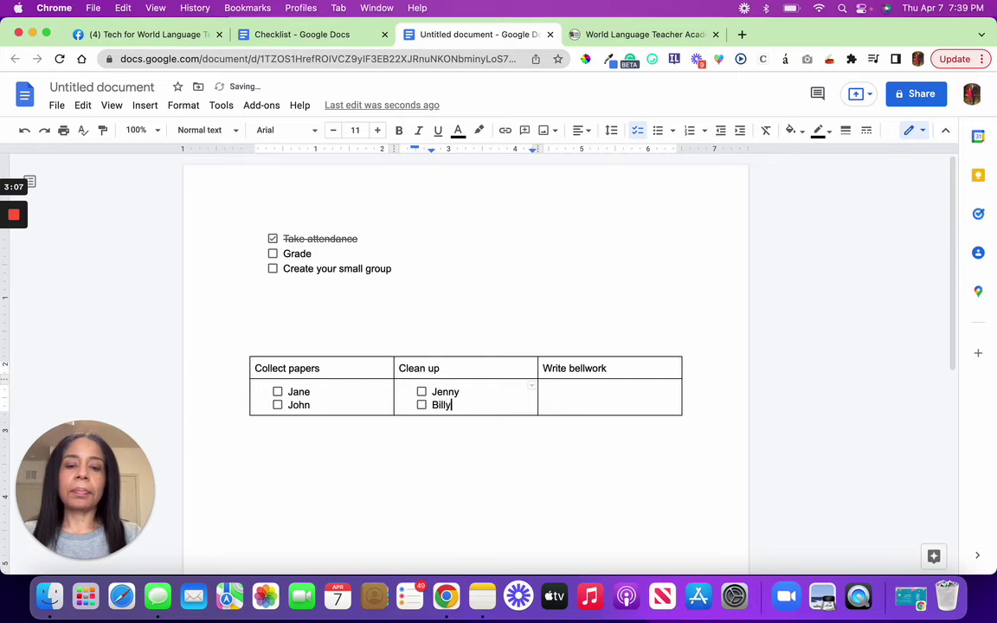
Add a checklist of Charles and Sarh under Write bellwork, then leave the table
{"action": "left_click", "coordinate": [608, 394]}
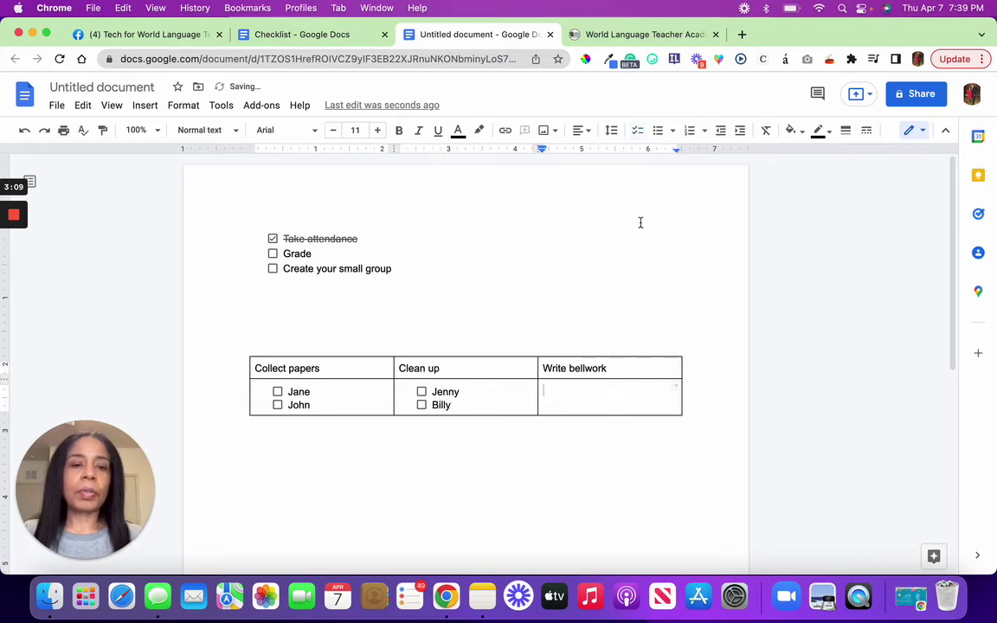
{"action": "left_click", "coordinate": [641, 132]}
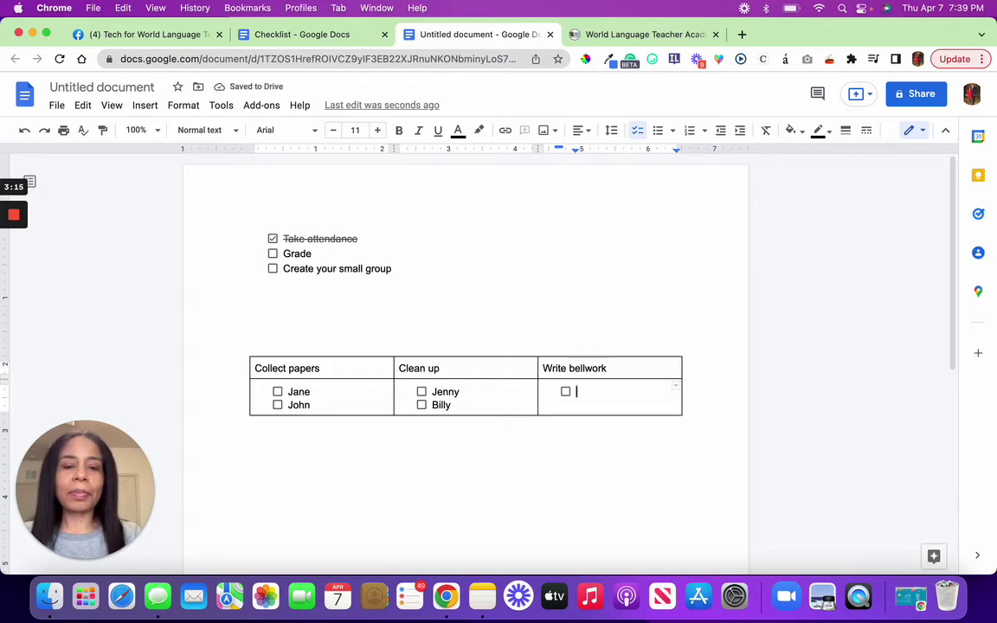
{"action": "type", "text": "Charles"}
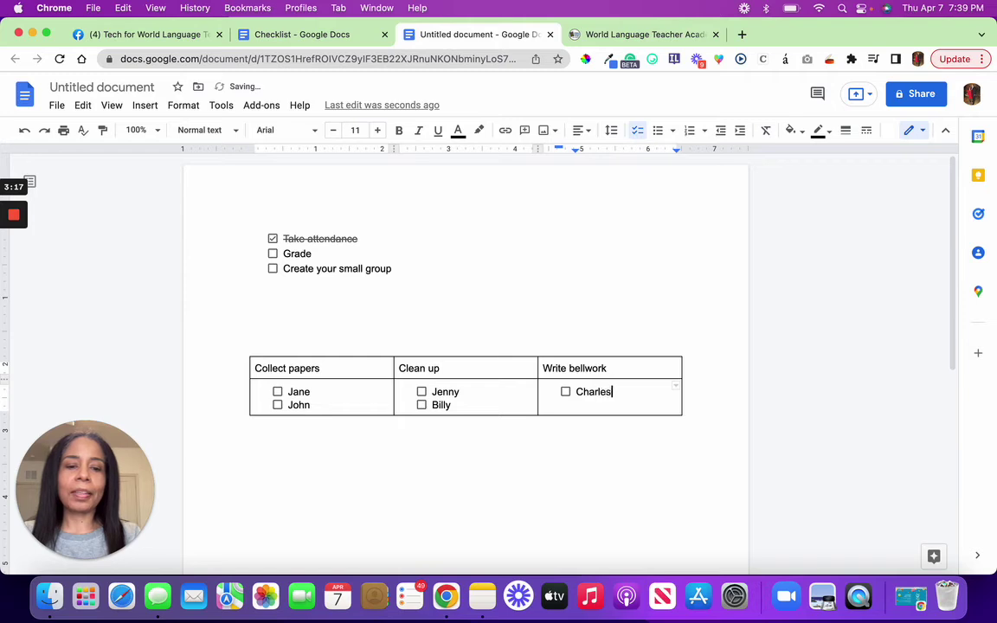
{"action": "key", "text": "Return"}
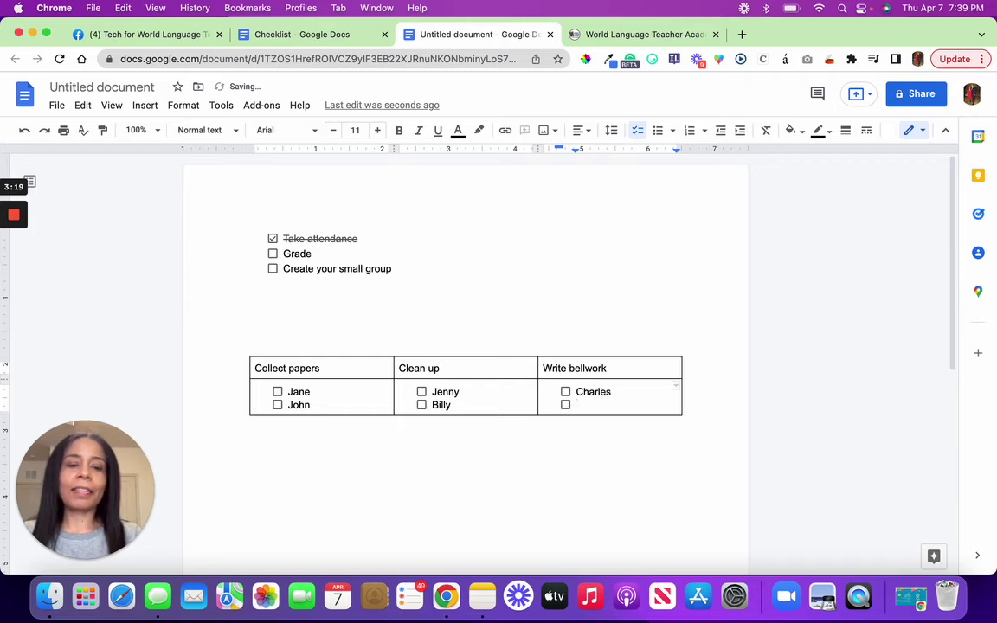
{"action": "type", "text": "Sarh"}
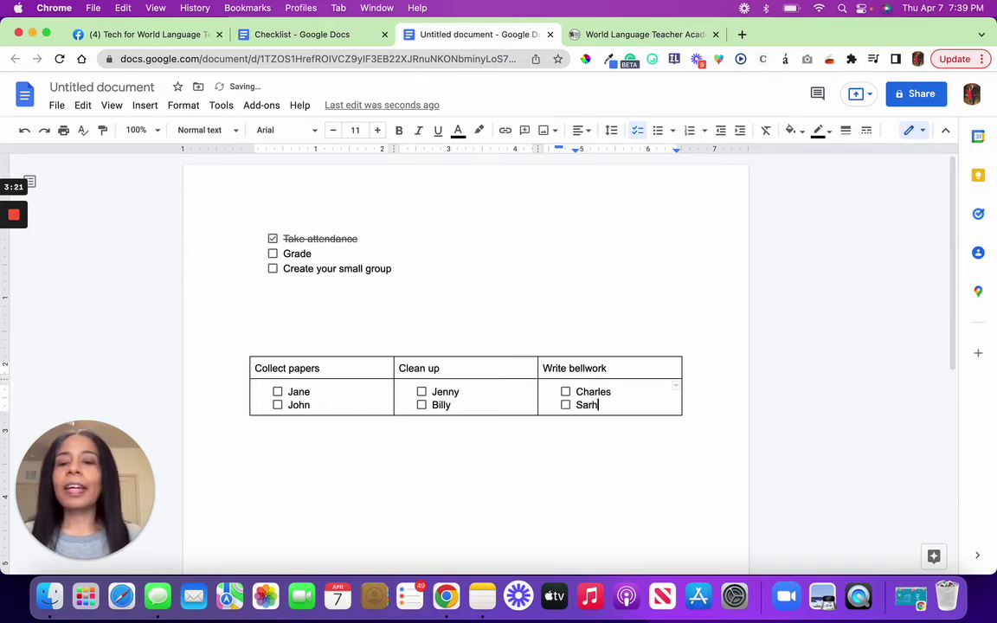
{"action": "left_click", "coordinate": [621, 461]}
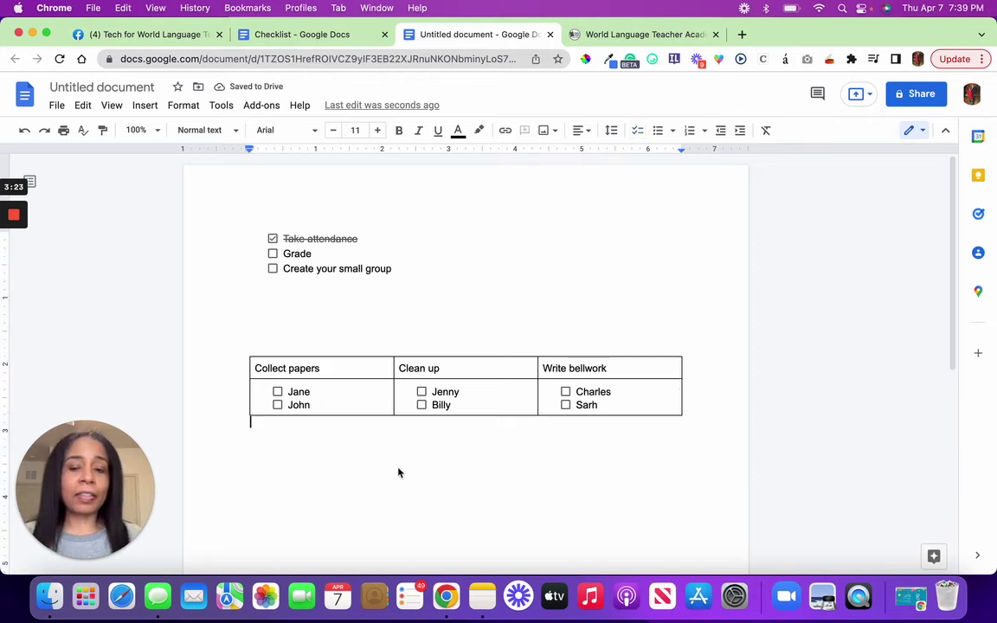
Tick off Jane under Collect papers, then switch to the Checklist document
{"action": "left_click", "coordinate": [279, 395]}
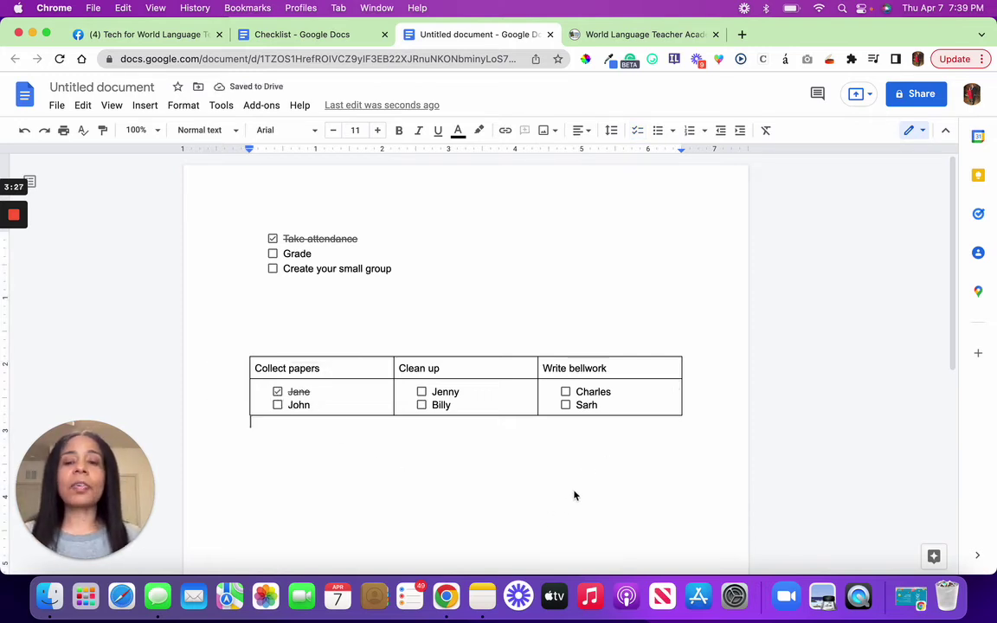
{"action": "left_click", "coordinate": [286, 34]}
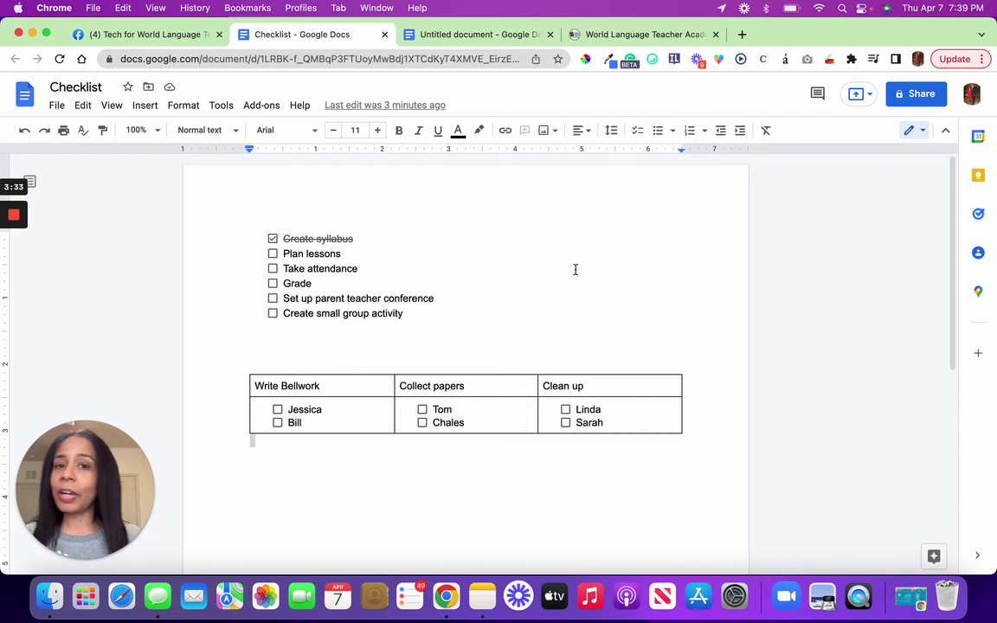
Tick the Plan lessons checkbox in the Checklist document's list
{"action": "left_click", "coordinate": [273, 254]}
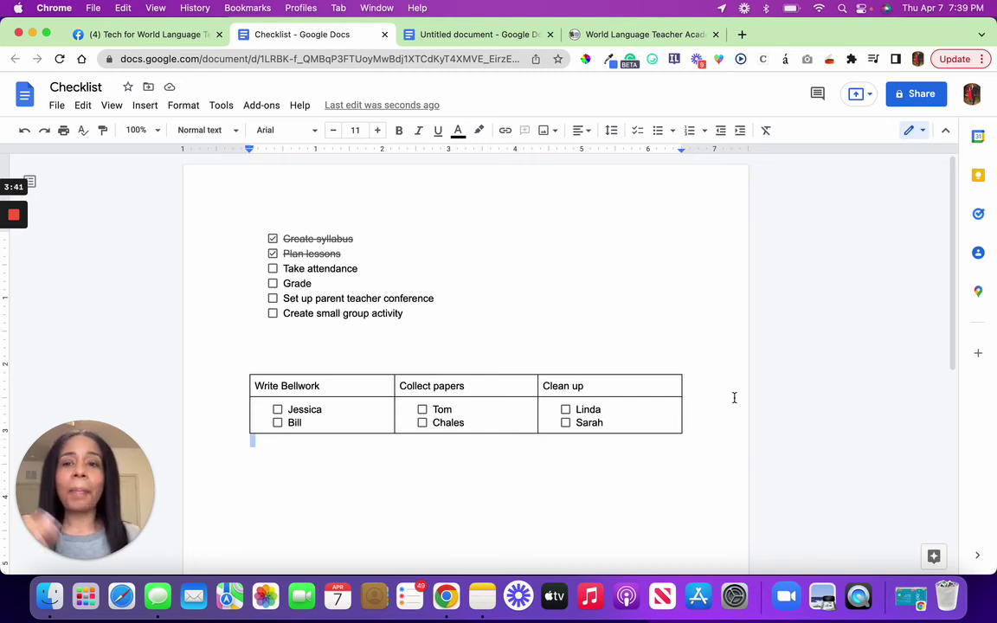
Switch to the Tech for World Language Teachers Facebook group and scroll down the page
{"action": "left_click", "coordinate": [164, 38]}
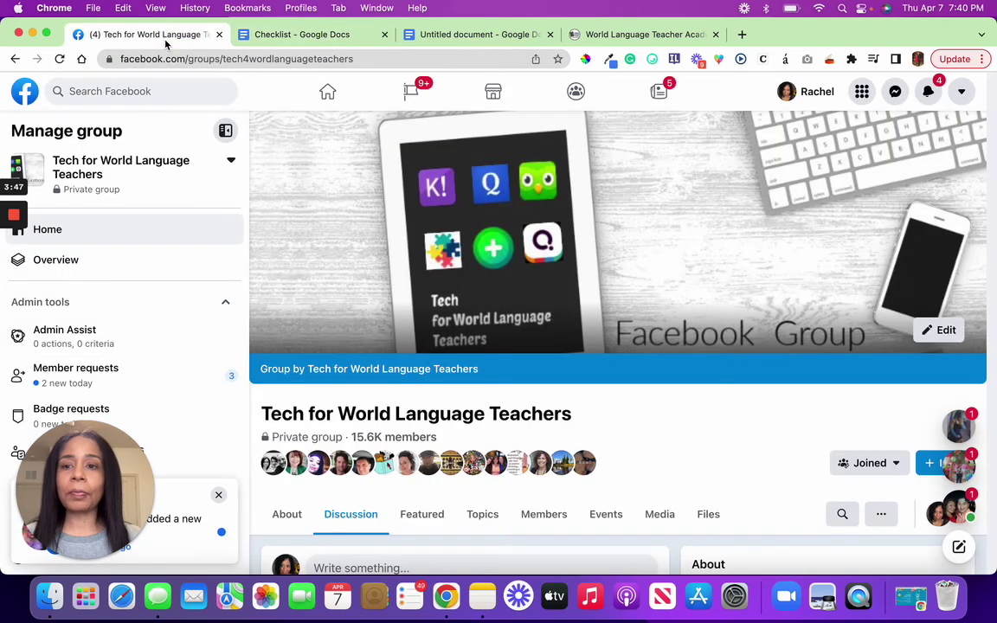
{"action": "scroll", "coordinate": [712, 361], "scroll_direction": "down", "scroll_amount": 2}
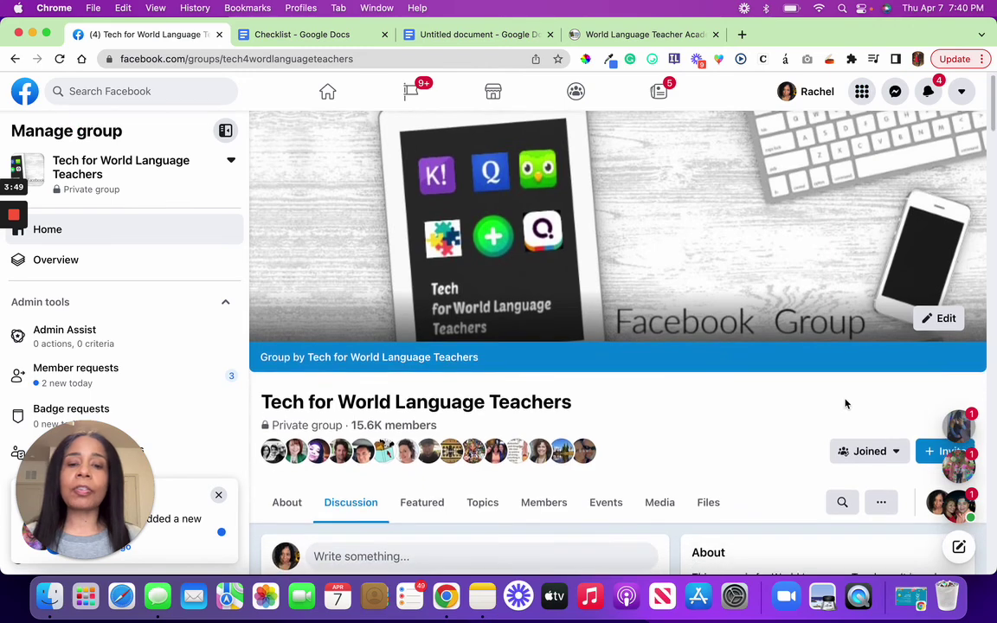
{"action": "scroll", "coordinate": [844, 407], "scroll_direction": "down", "scroll_amount": 1}
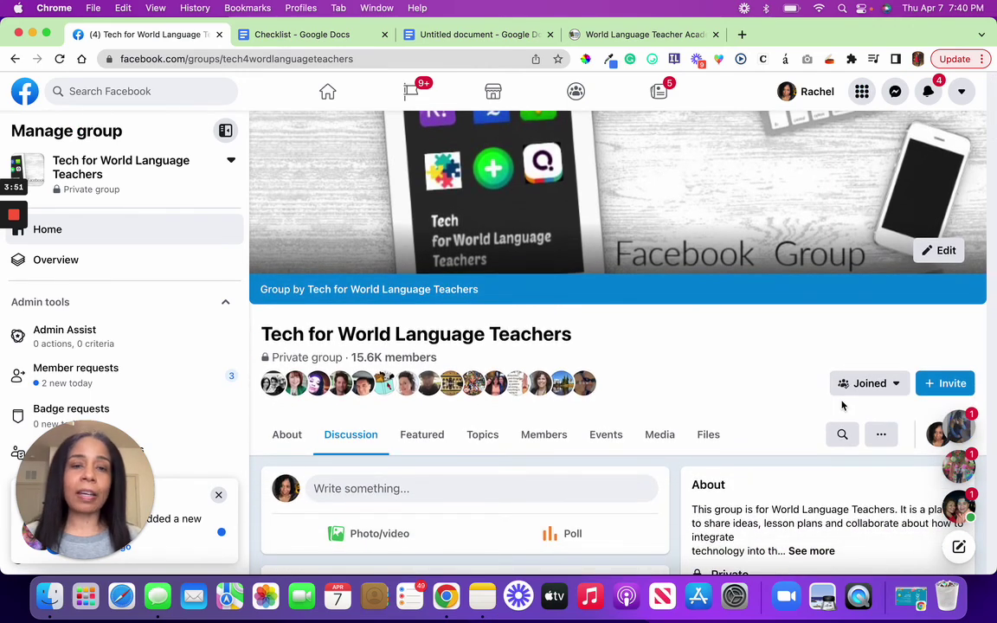
{"action": "scroll", "coordinate": [844, 405], "scroll_direction": "down", "scroll_amount": 1}
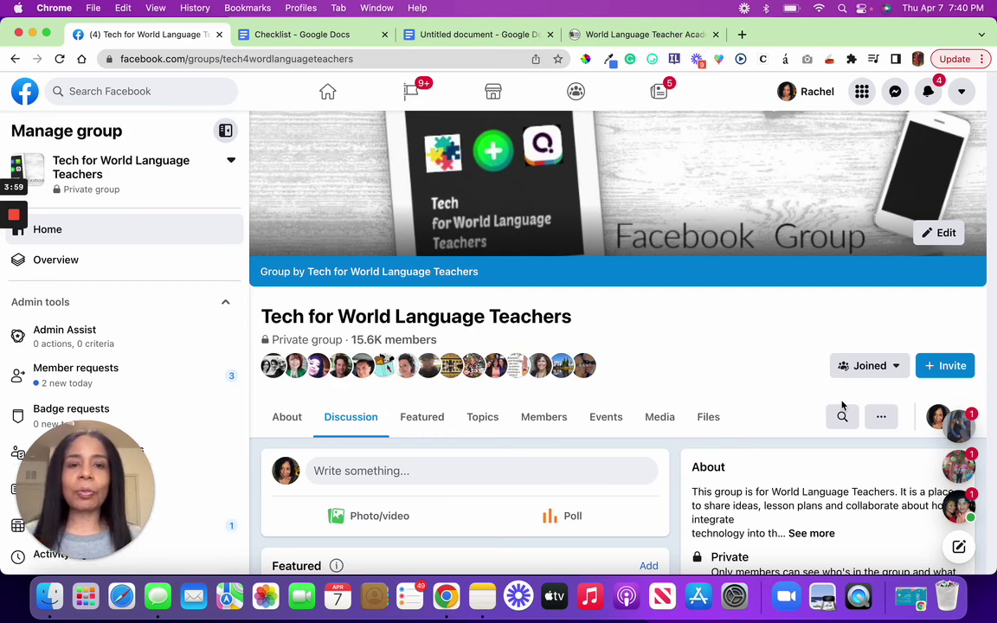
Scroll the All Access Club sales page down to the 'What if you could...' section
{"action": "left_click", "coordinate": [608, 35]}
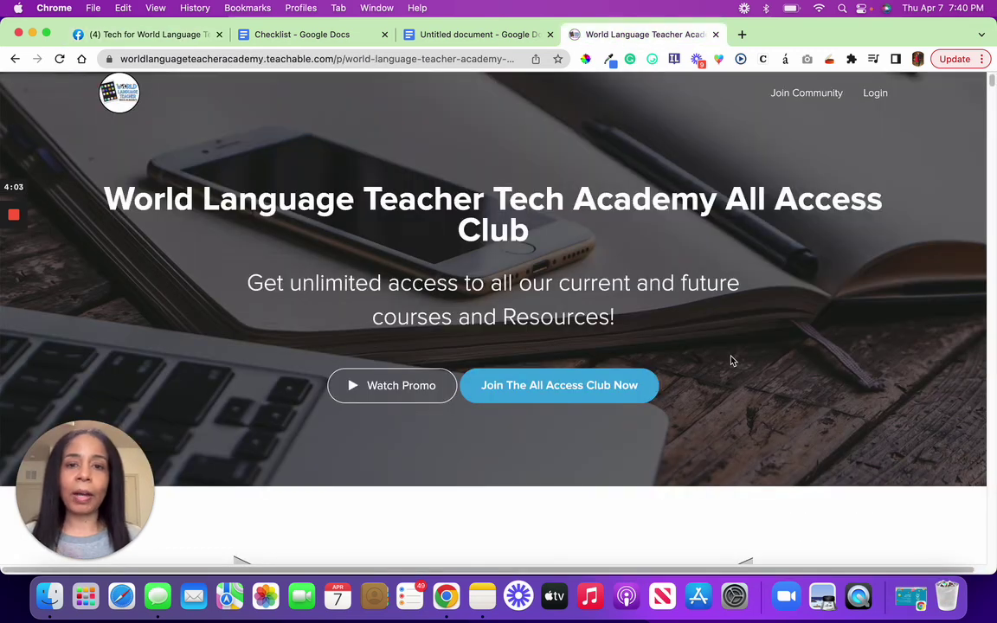
{"action": "scroll", "coordinate": [732, 361], "scroll_direction": "down", "scroll_amount": 2}
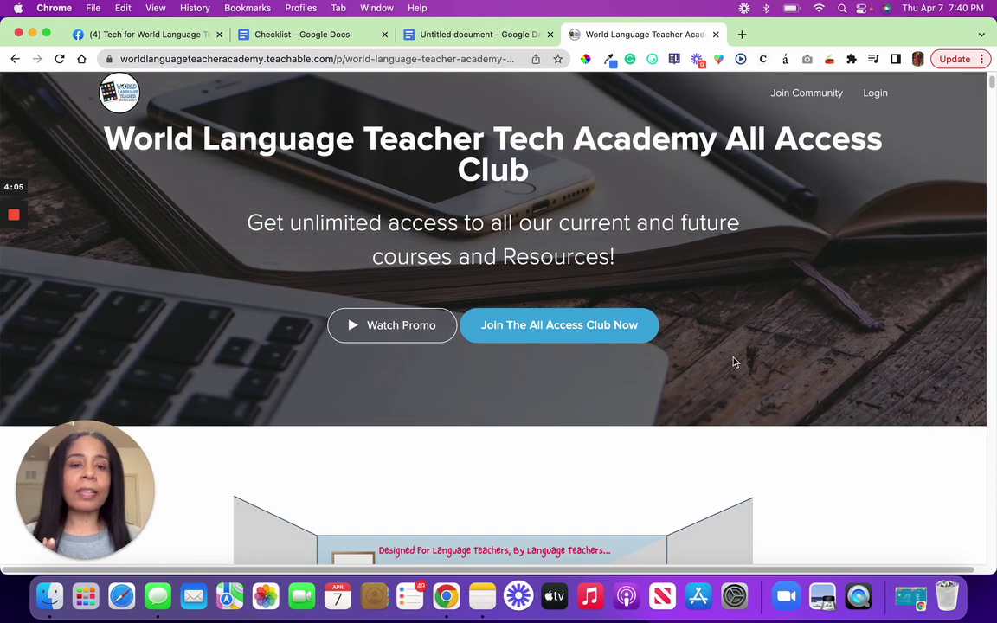
{"action": "scroll", "coordinate": [735, 363], "scroll_direction": "down", "scroll_amount": 10}
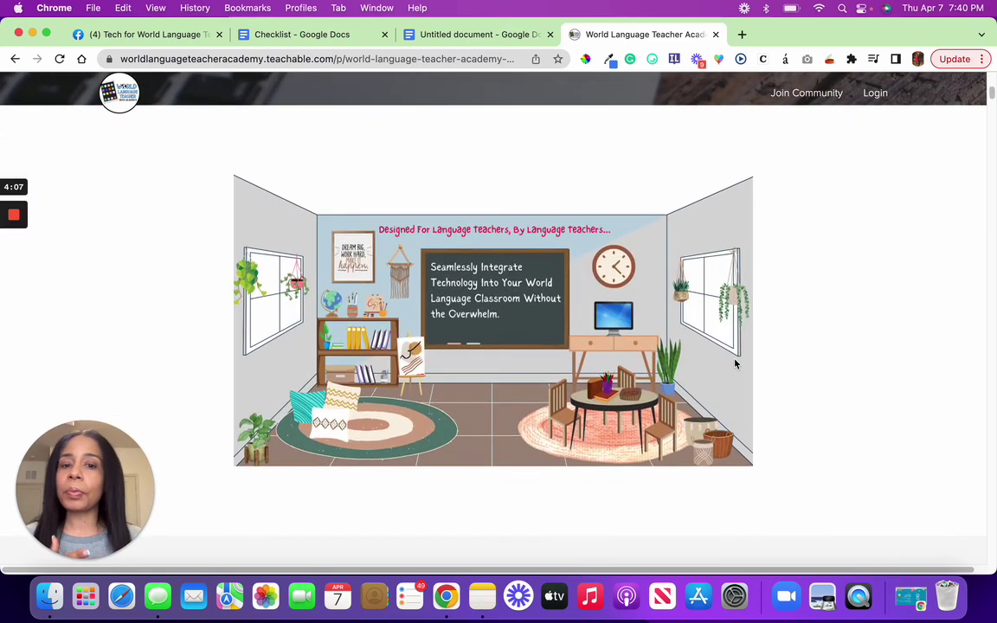
{"action": "scroll", "coordinate": [735, 364], "scroll_direction": "down", "scroll_amount": 8}
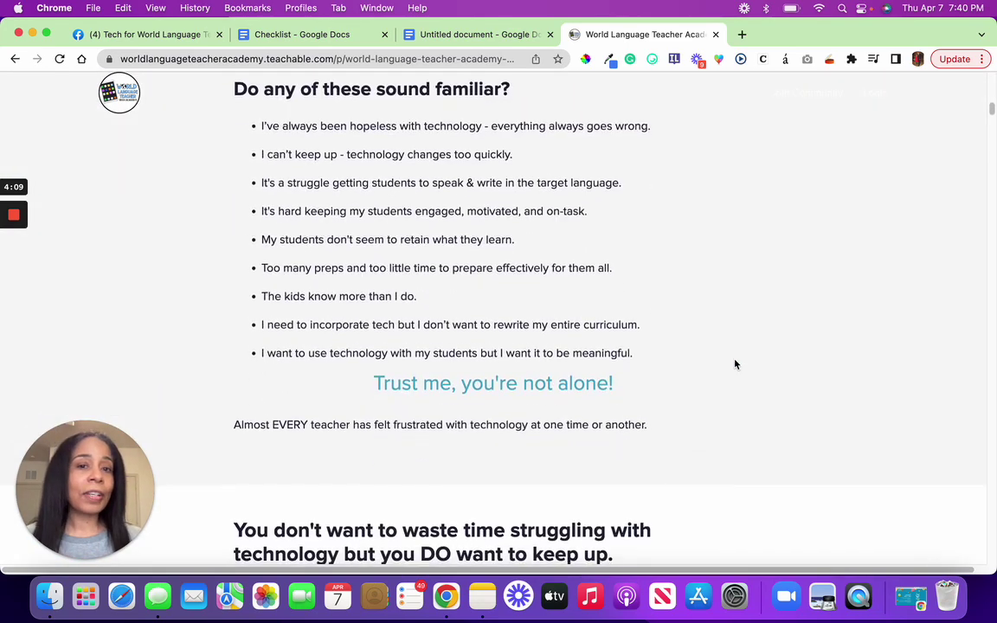
{"action": "scroll", "coordinate": [735, 364], "scroll_direction": "down", "scroll_amount": 9}
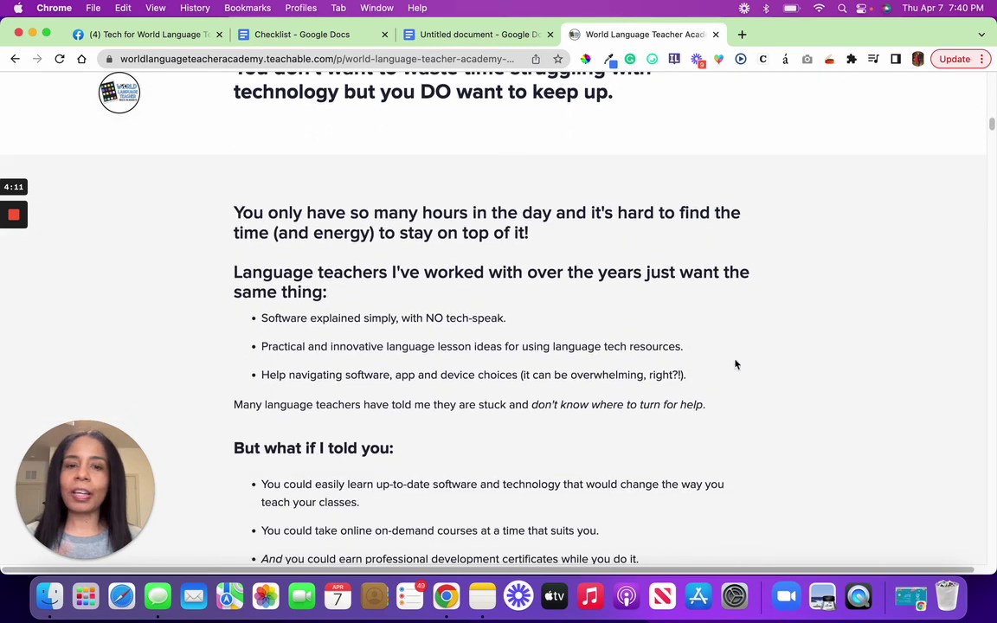
{"action": "scroll", "coordinate": [735, 364], "scroll_direction": "down", "scroll_amount": 10}
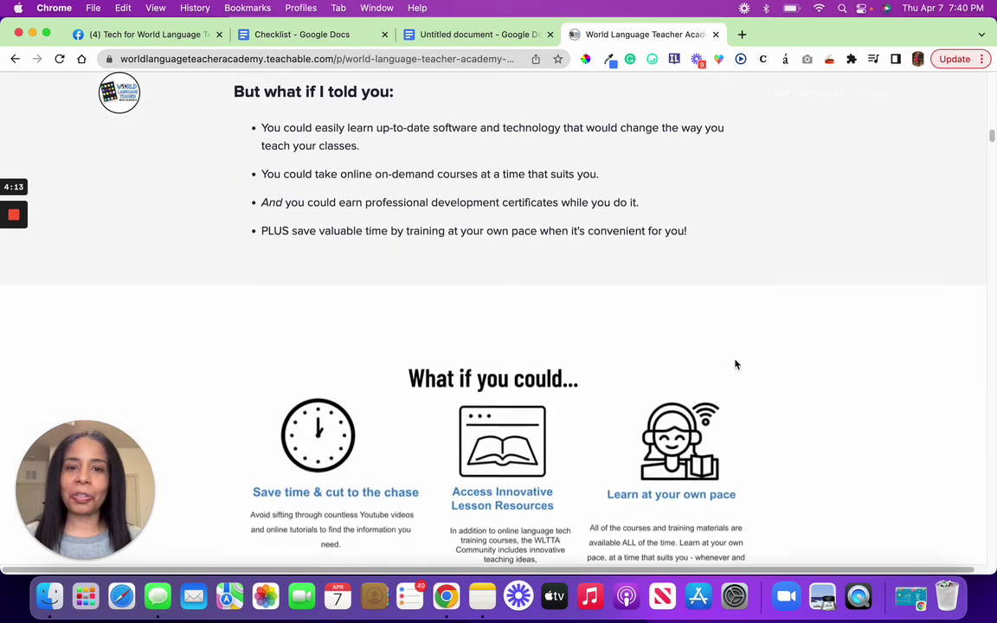